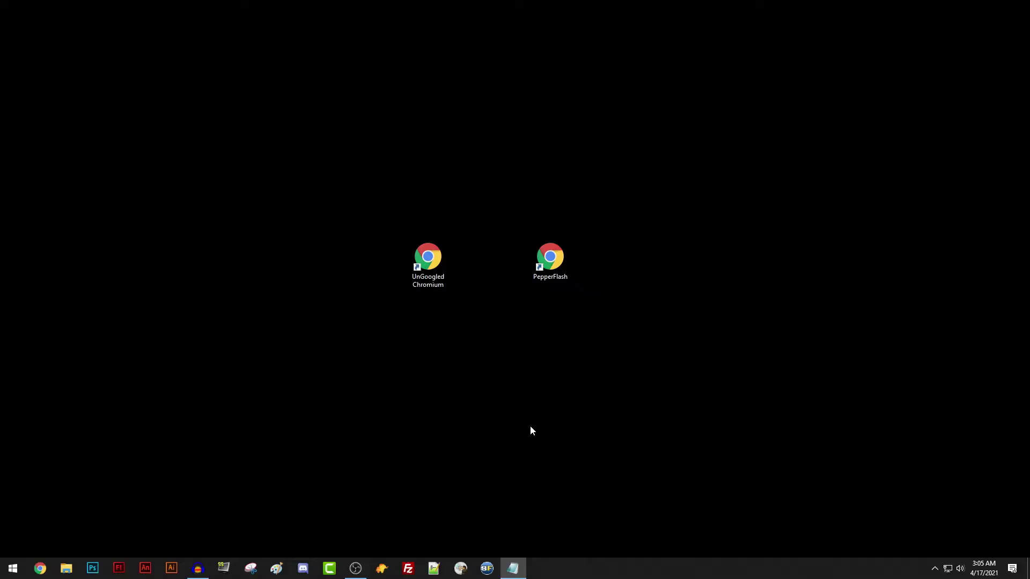
# - Box-select both desktop shortcuts, then narrow the selection to only UnGoogled Chromium
pyautogui.moveTo(337, 168); pyautogui.dragTo(650, 338)
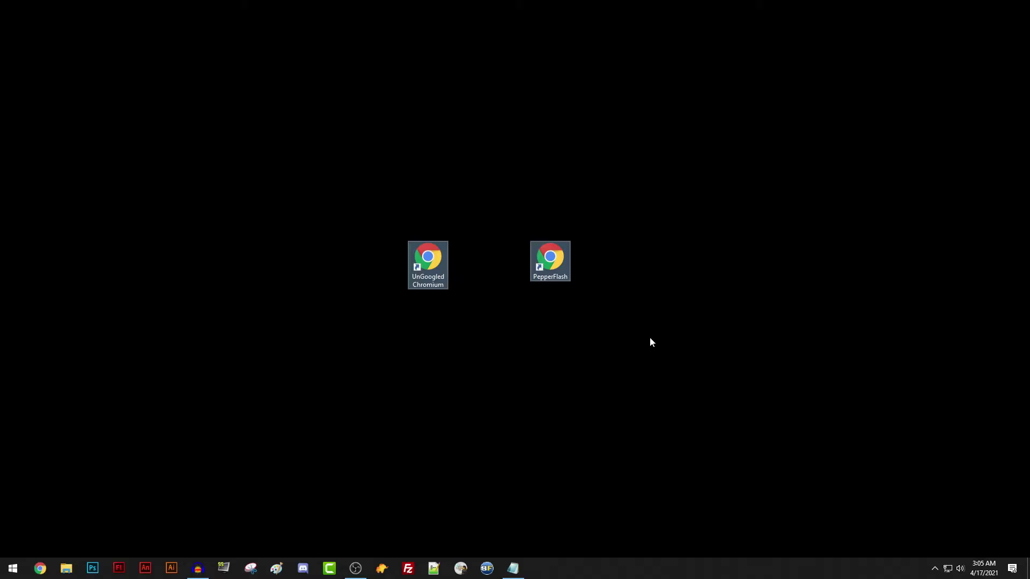
pyautogui.moveTo(360, 175); pyautogui.dragTo(494, 341)
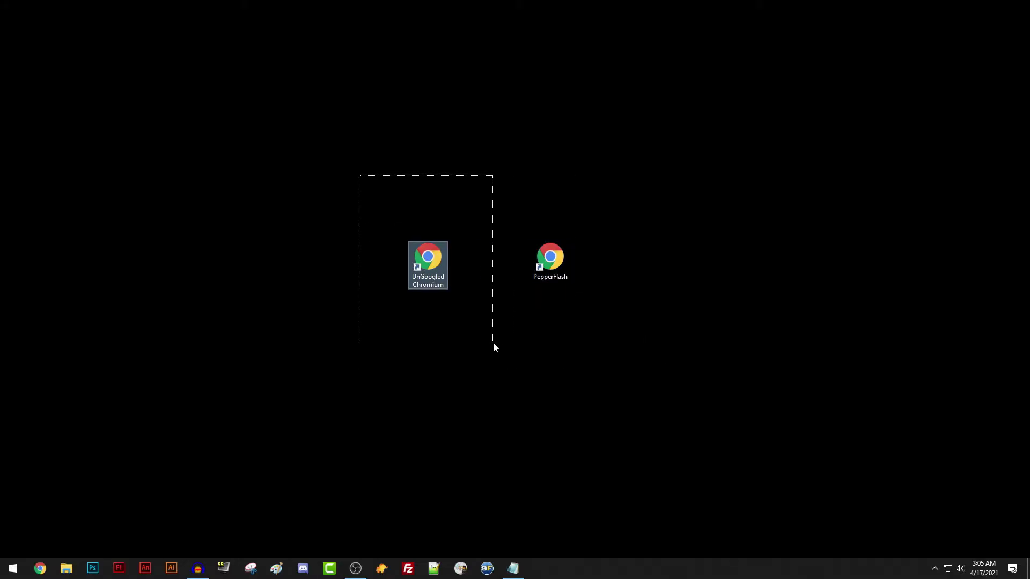
pyautogui.moveTo(493, 342); pyautogui.dragTo(492, 346)
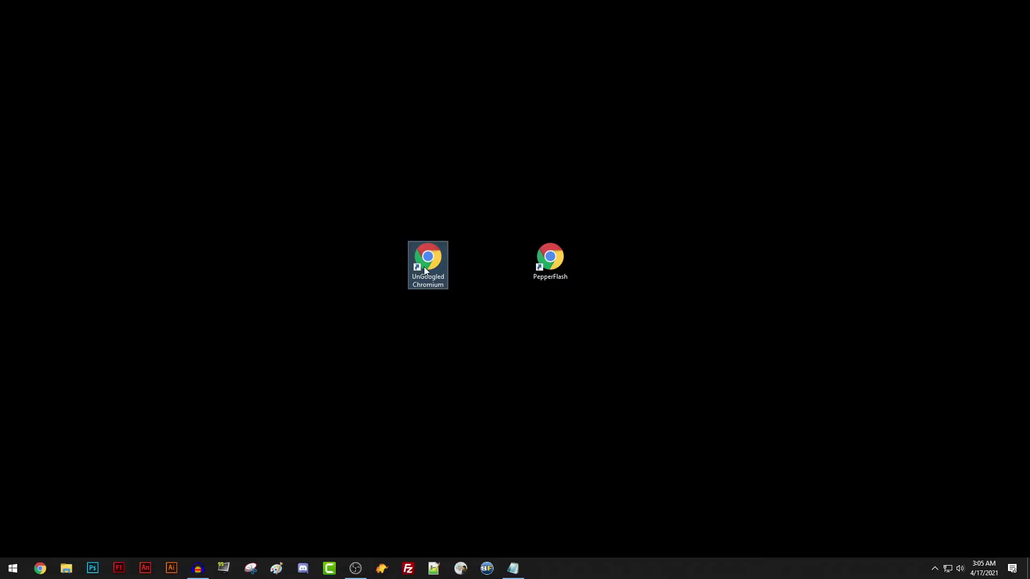
# - Download the 195 MB UnGoogled Chromium.exe from Google Drive to the Desktop and launch it
pyautogui.doubleClick(427, 250)
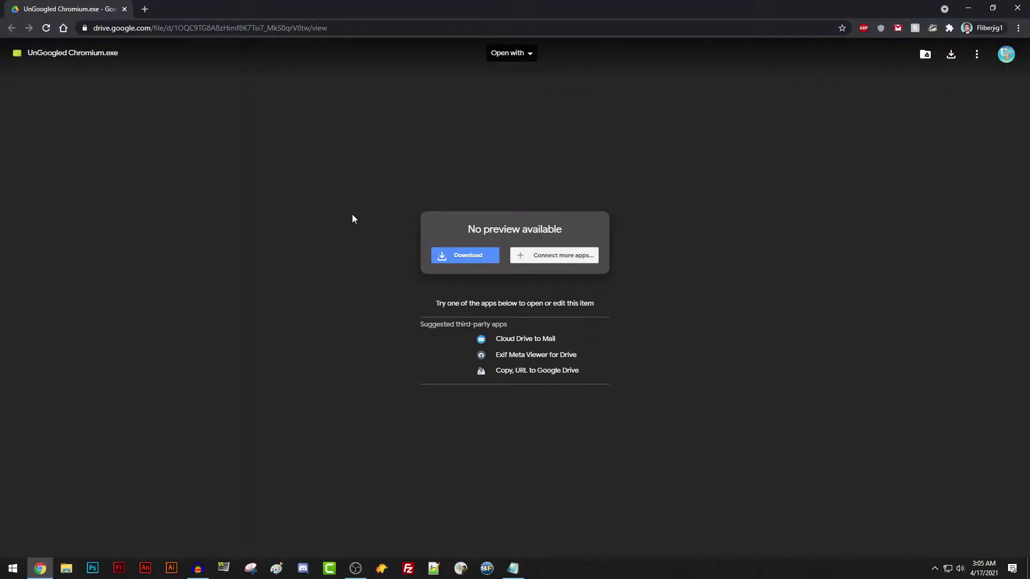
pyautogui.click(440, 251)
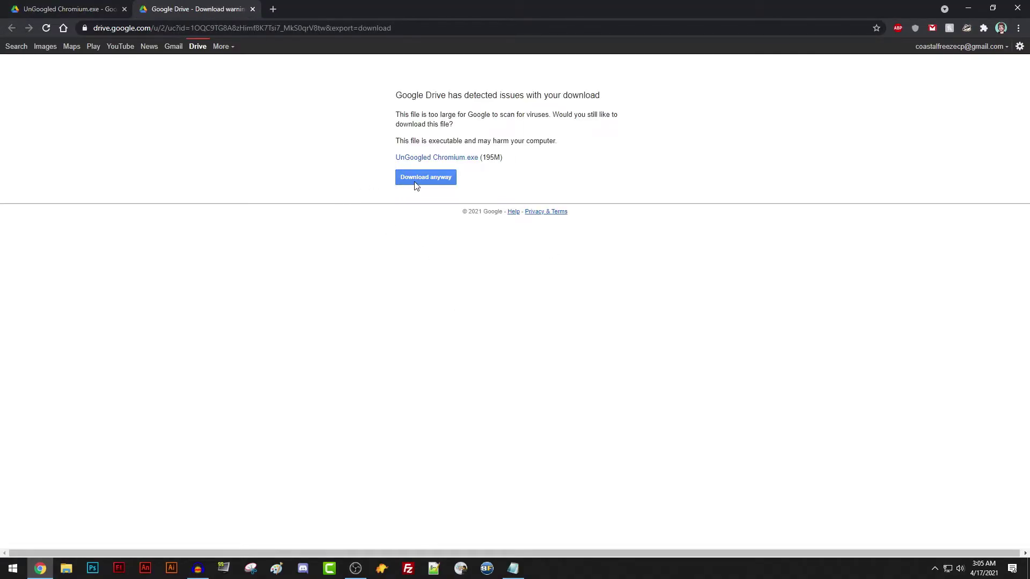
pyautogui.click(418, 180)
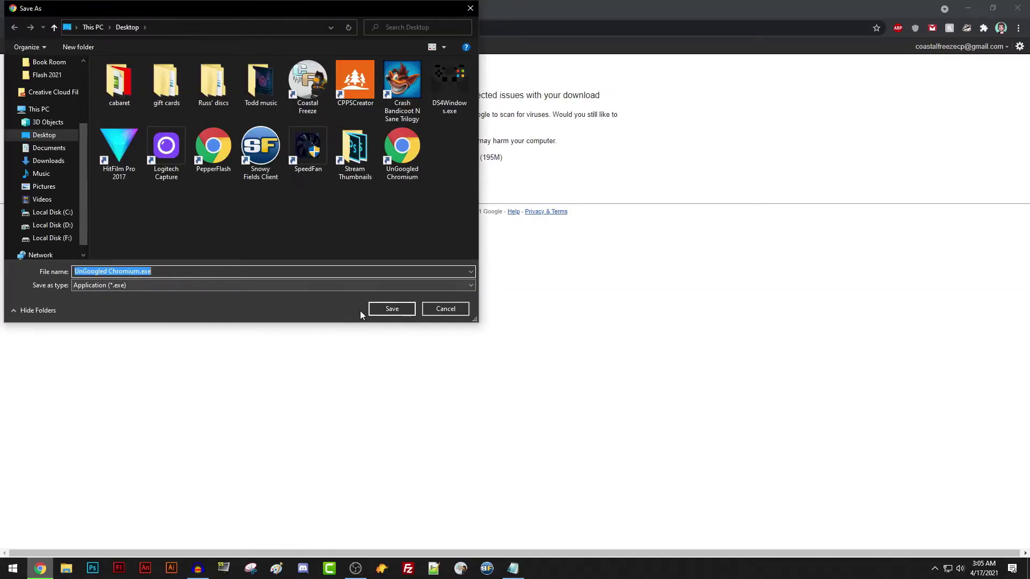
pyautogui.click(374, 309)
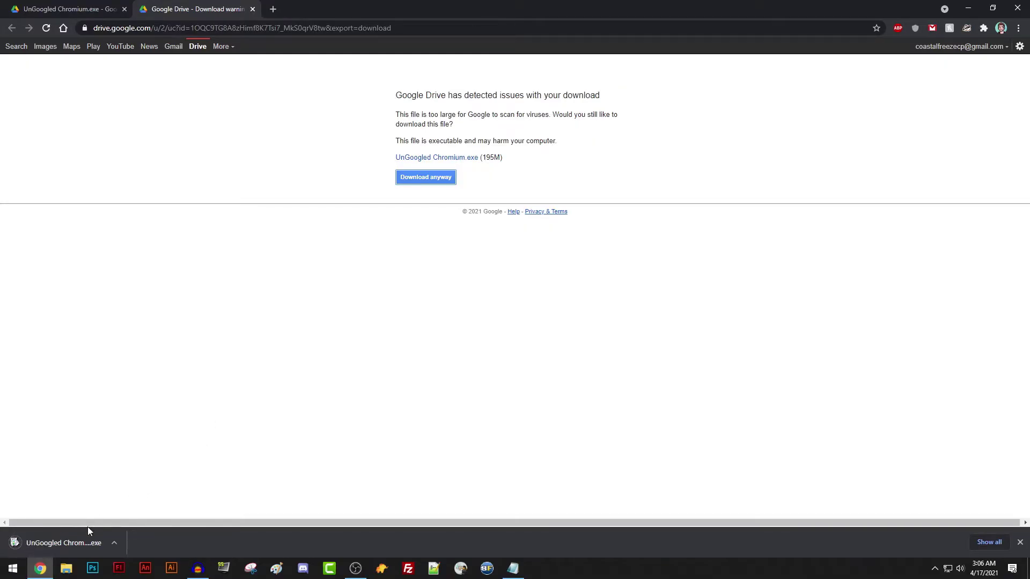
pyautogui.click(69, 545)
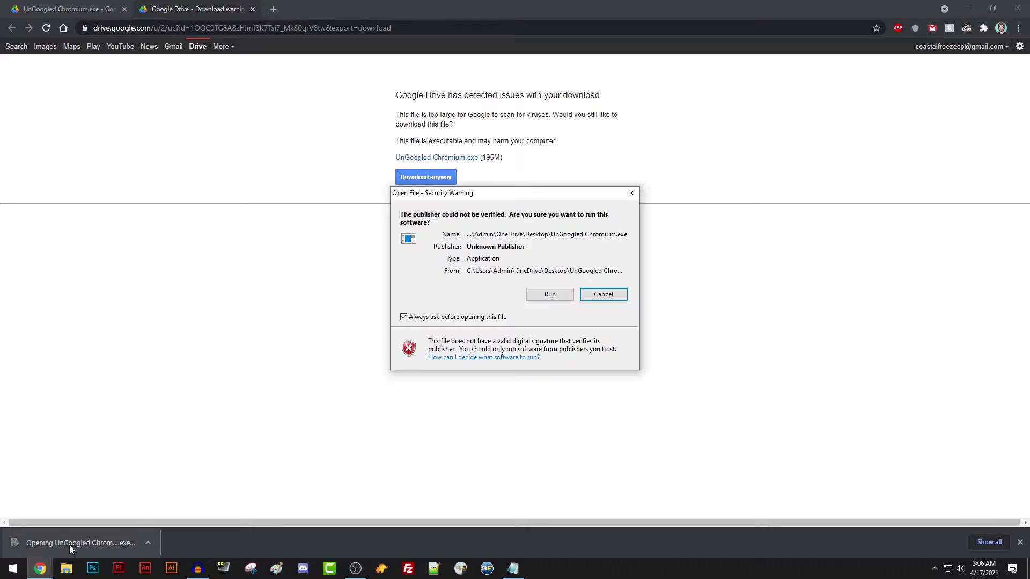
# - Run the installer, maximize the new Chromium window and load chrome://settings
pyautogui.click(532, 294)
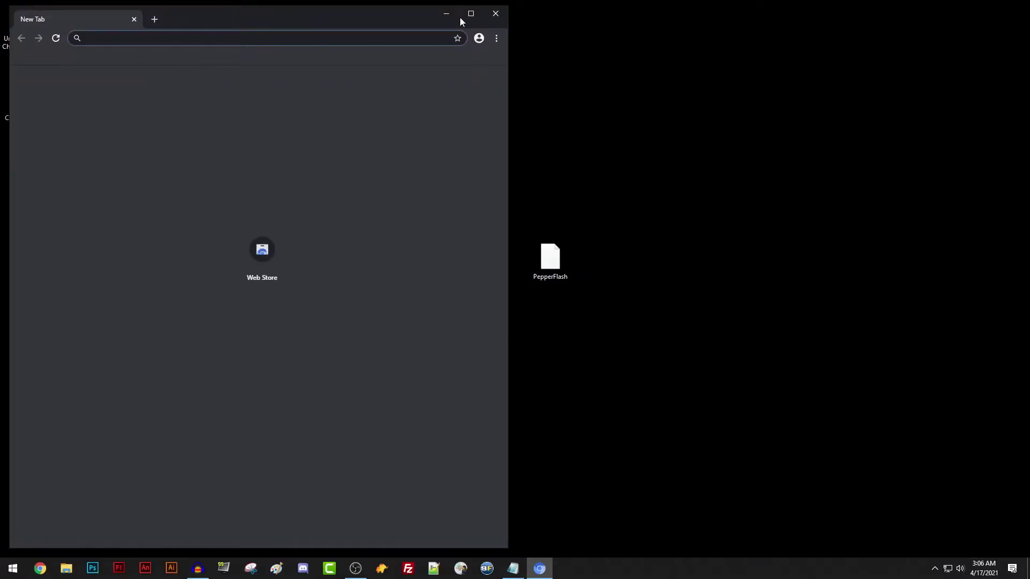
pyautogui.click(460, 18)
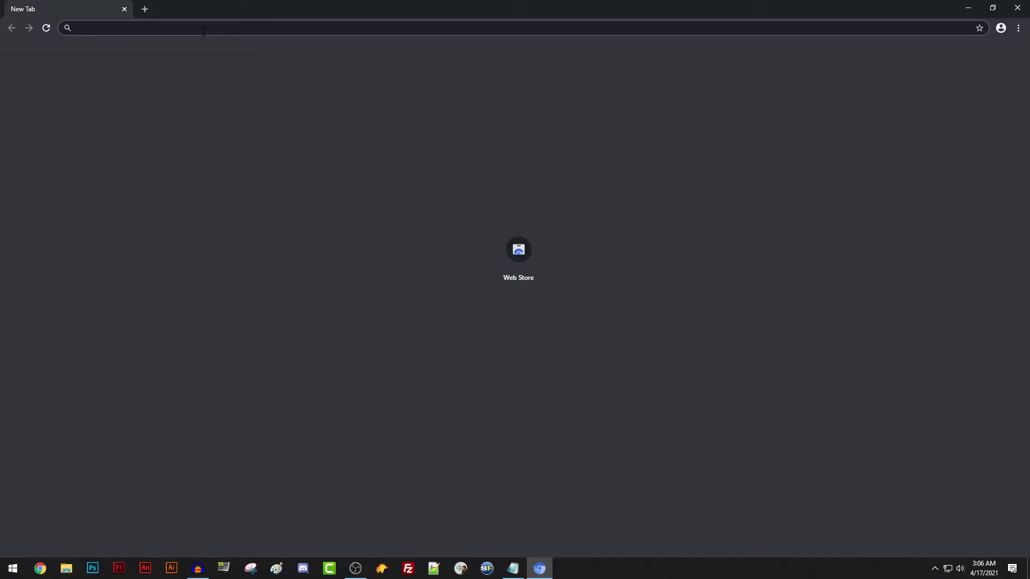
pyautogui.write('chrome://settings')
pyautogui.press('Return')
# - Check chrome://version in a new tab, confirming Chromium 86.0.4240.183 (64-bit)
pyautogui.hotkey('ctrl', 't')
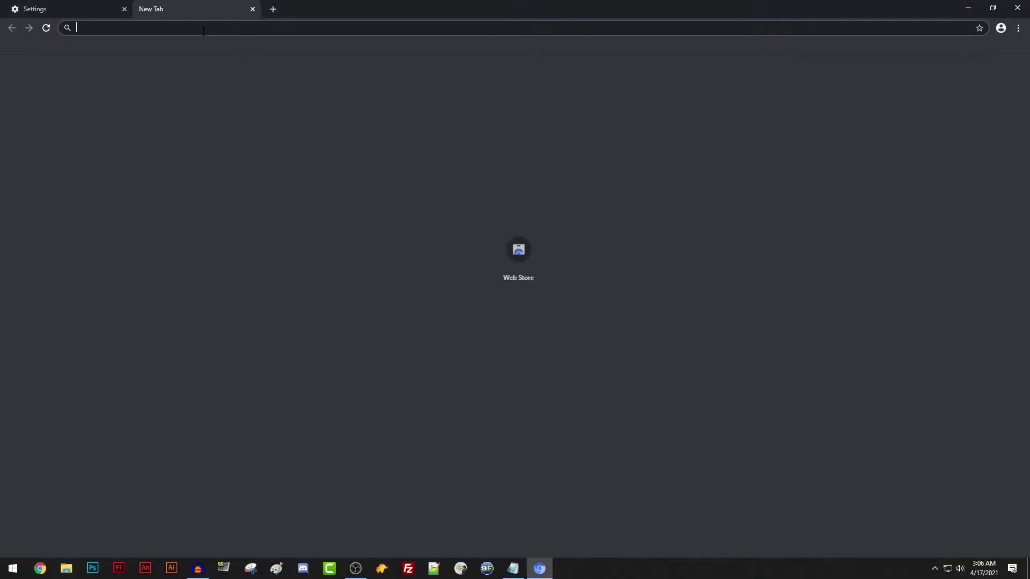
pyautogui.write('chrome://version')
pyautogui.press('Return')
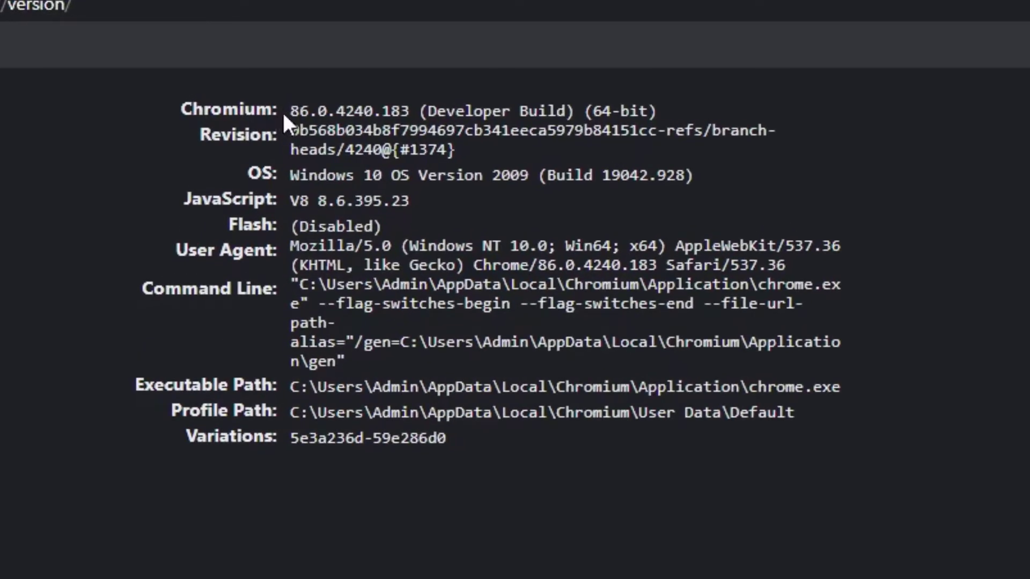
pyautogui.moveTo(289, 111); pyautogui.dragTo(397, 111)
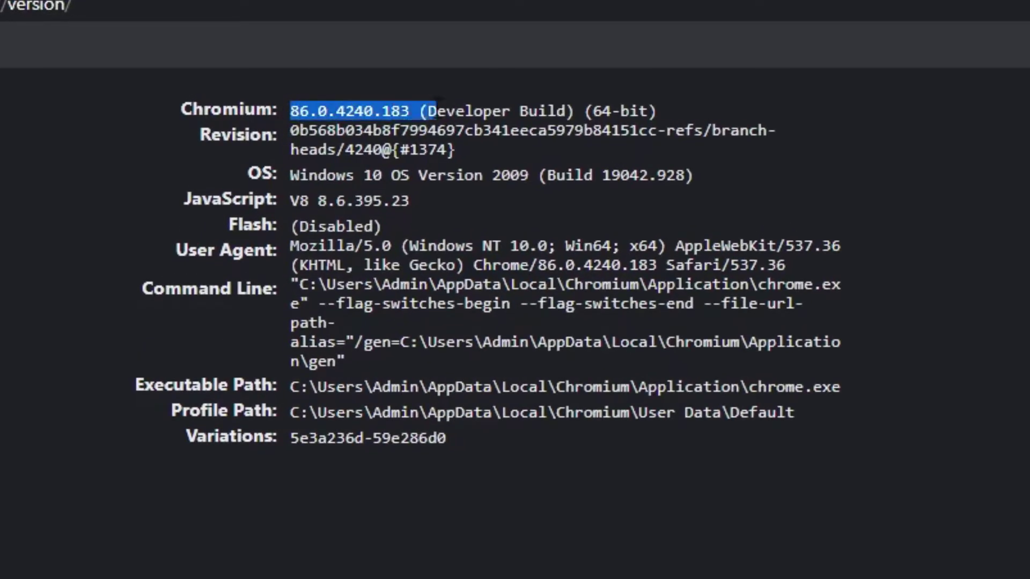
pyautogui.click(391, 113)
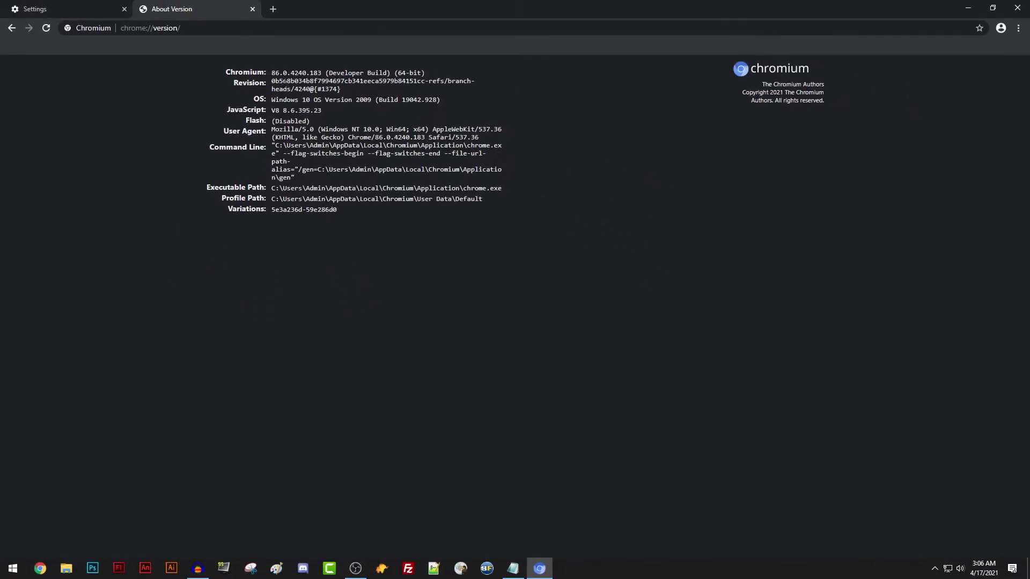
# - In Site Settings, switch the Flash permission from blocked to 'Ask first'
pyautogui.click(253, 9)
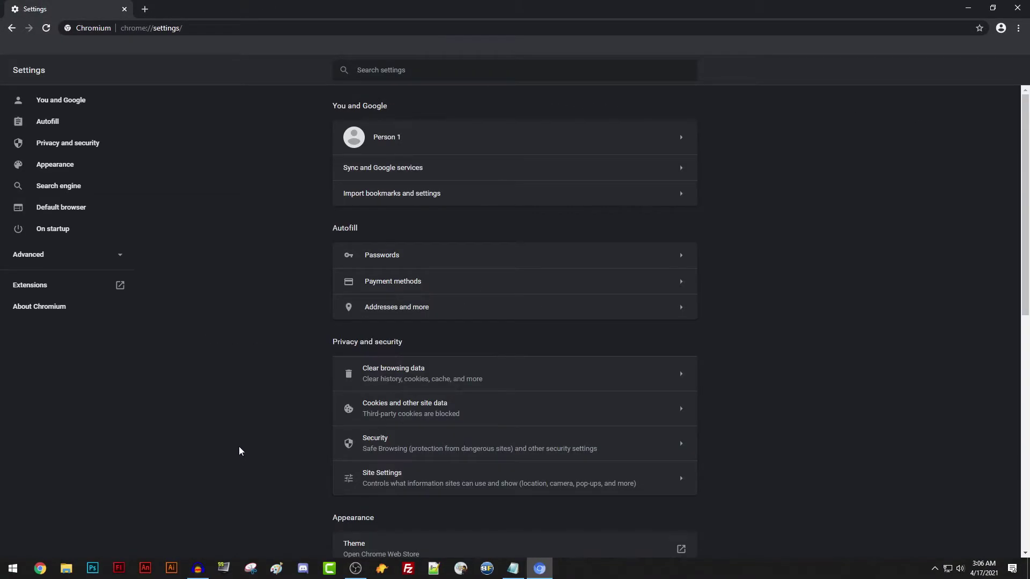
pyautogui.click(406, 484)
pyautogui.scroll(-2, 378, 453)
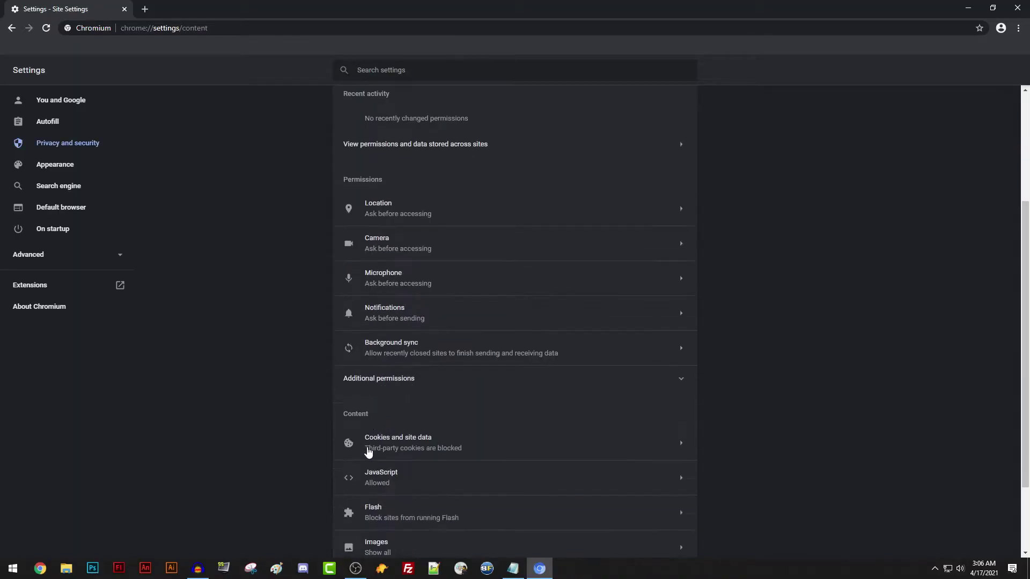
pyautogui.scroll(-2, 376, 418)
pyautogui.click(372, 424)
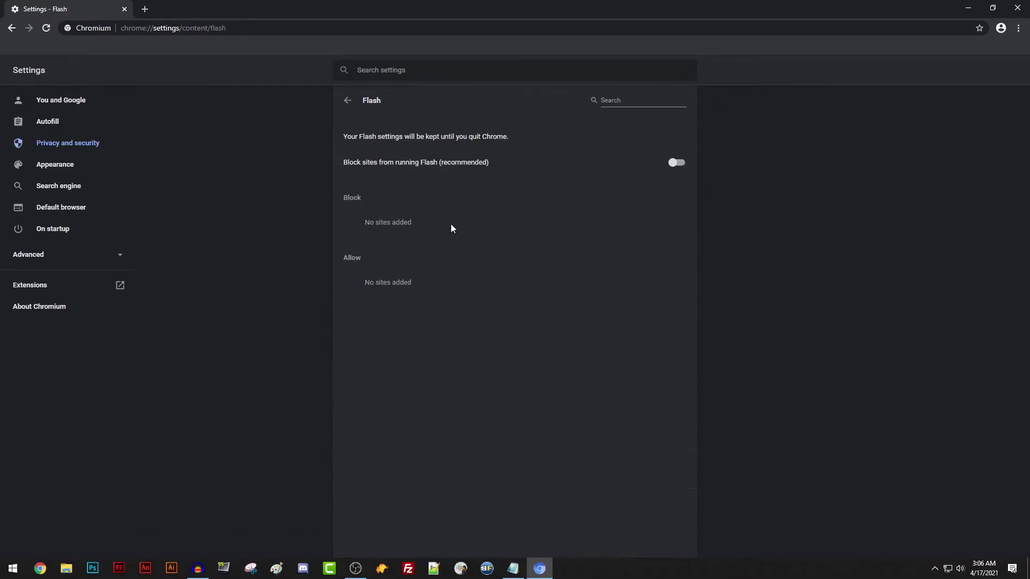
pyautogui.click(669, 165)
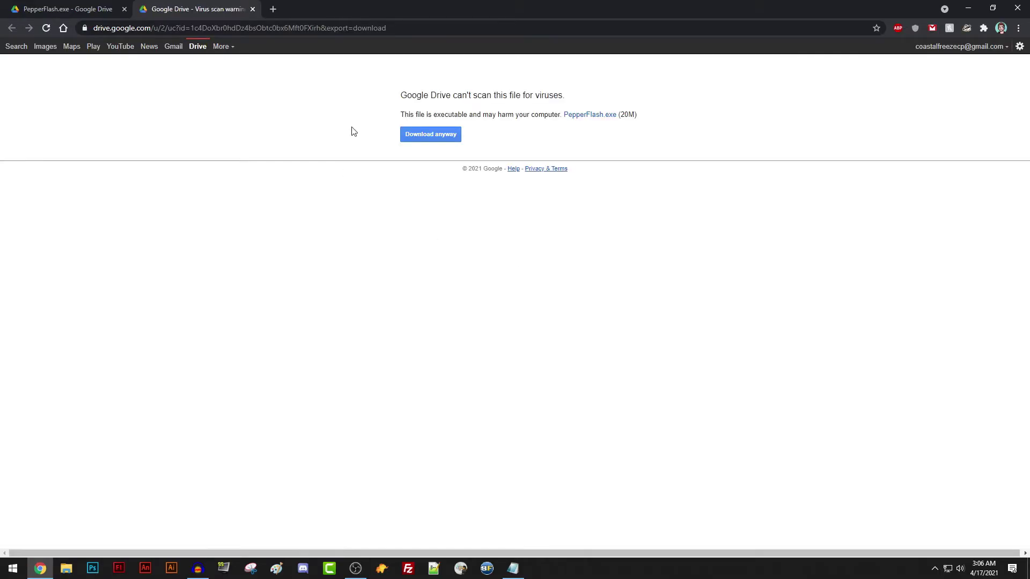
# - Download PepperFlash.exe past the virus-scan warning, save it, and launch it
pyautogui.click(440, 134)
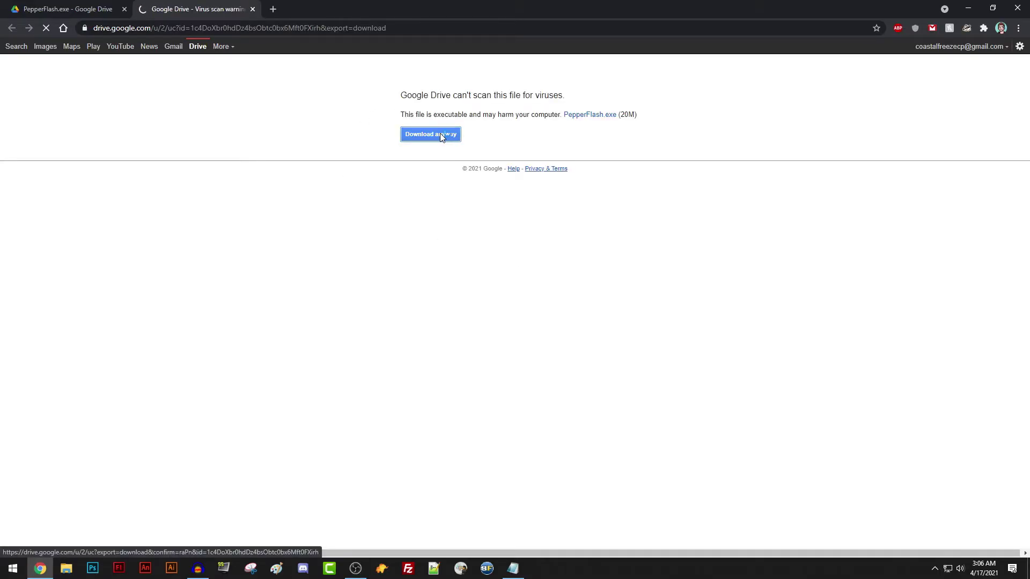
pyautogui.click(404, 311)
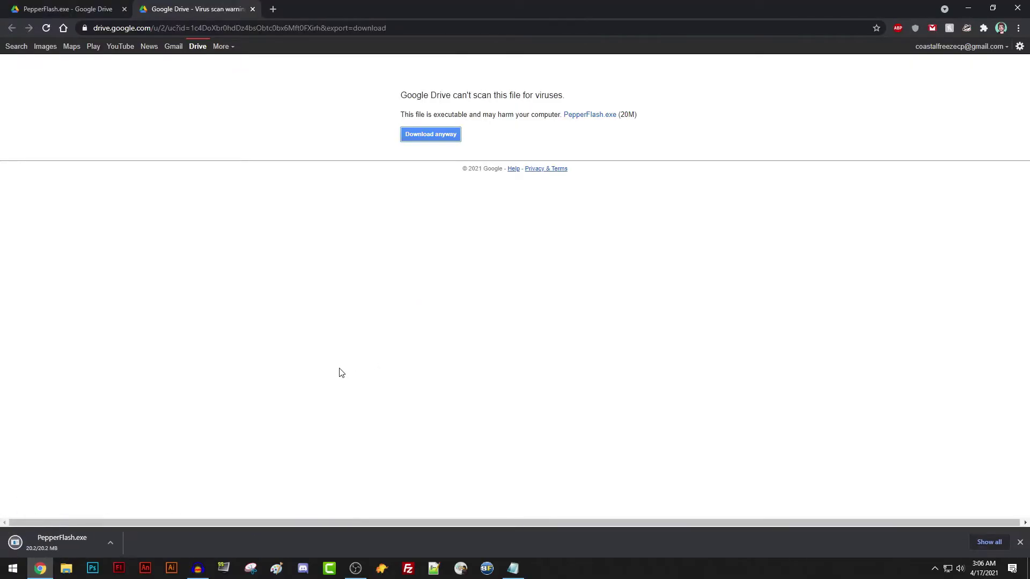
pyautogui.click(69, 543)
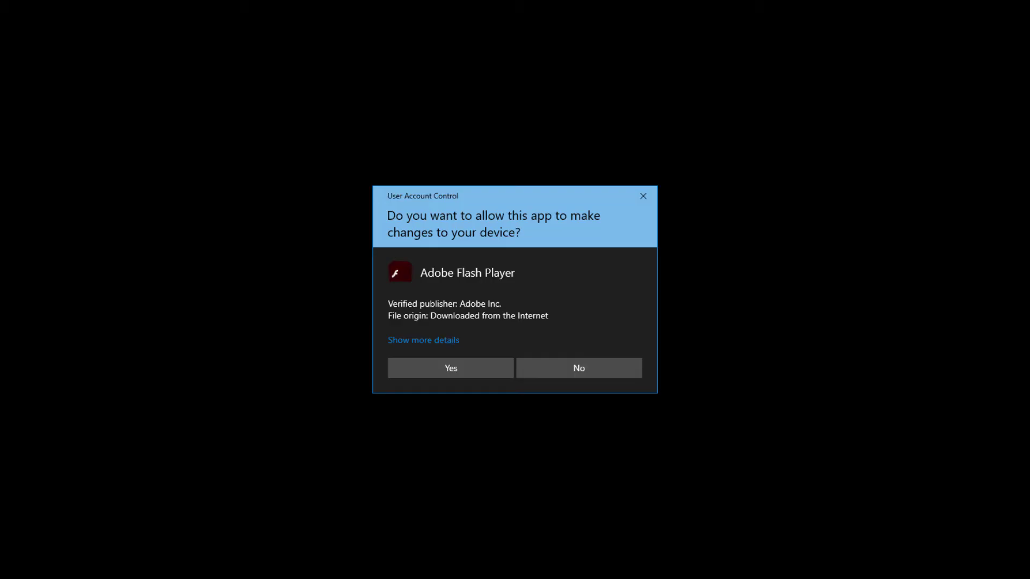
# - Approve the UAC prompt, accept the license, and install Adobe Flash Player 32.0
pyautogui.click(503, 362)
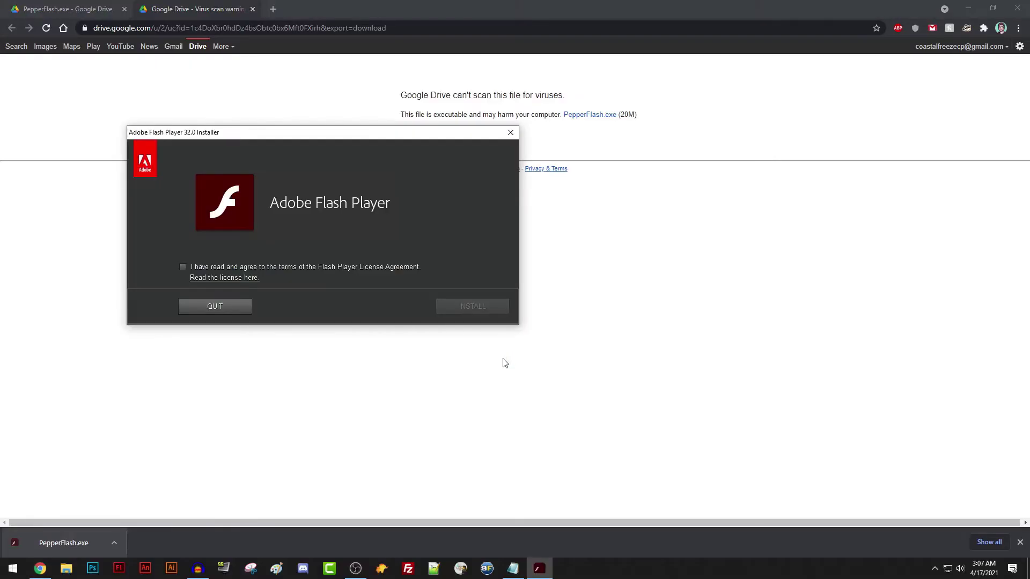
pyautogui.click(200, 268)
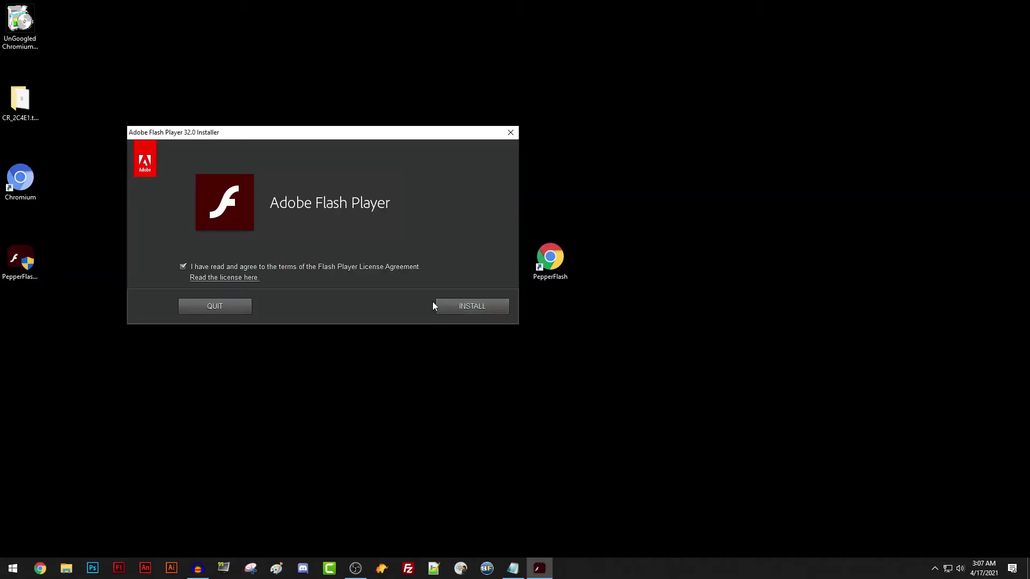
pyautogui.click(445, 305)
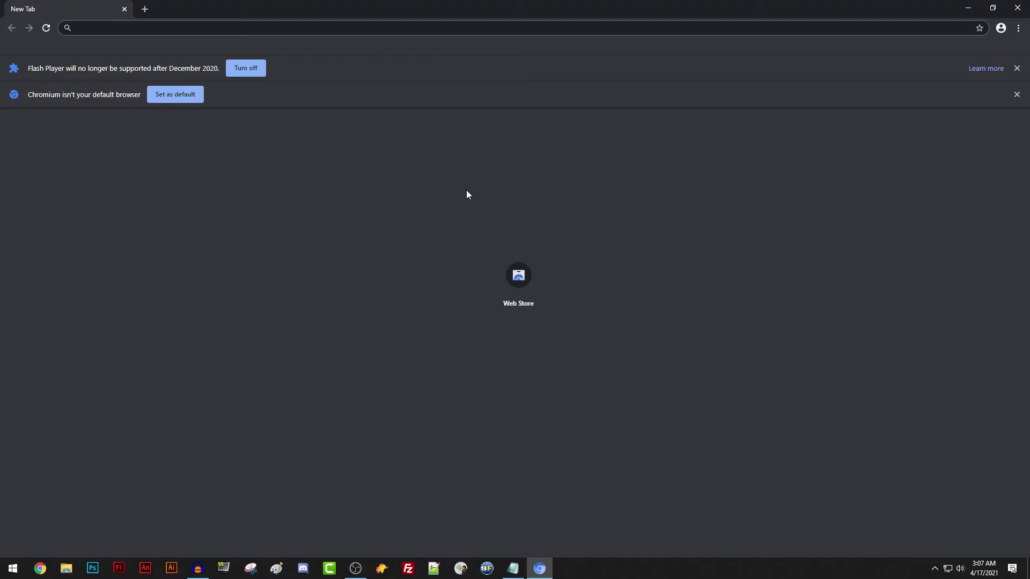
pyautogui.click(225, 26)
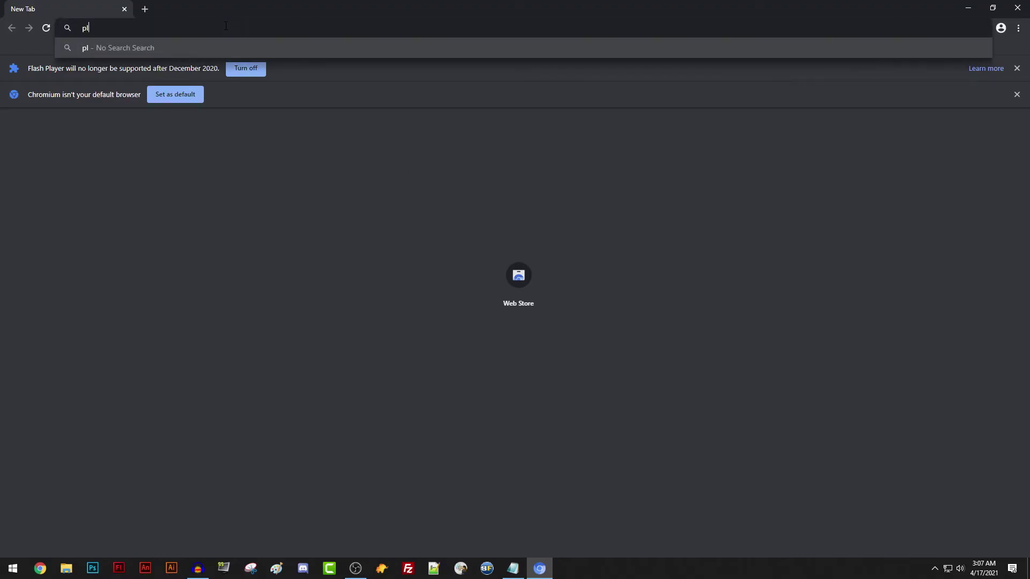
pyautogui.write('https:/')
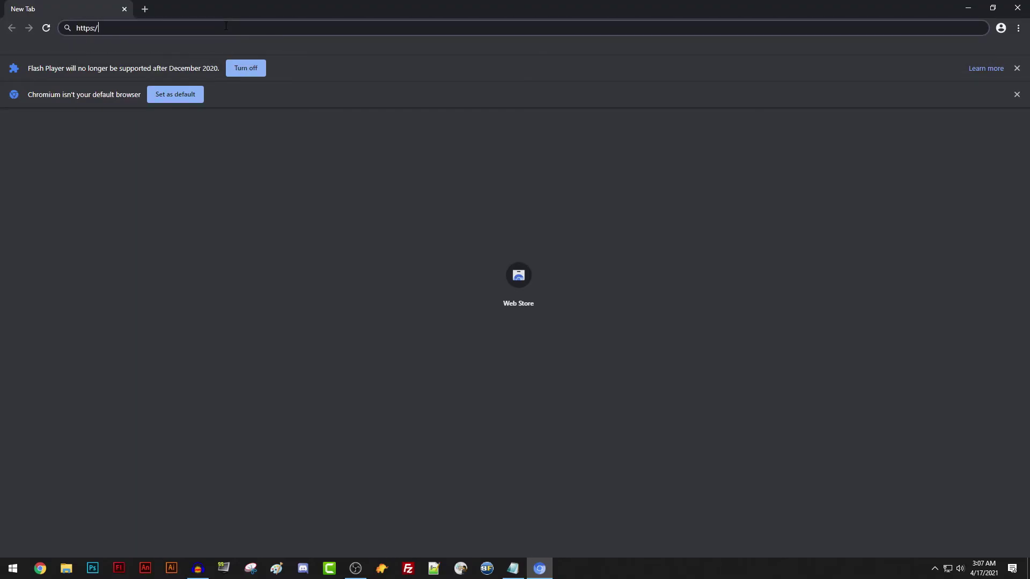
pyautogui.write('/play.coastalfreeze.net')
pyautogui.press('Return')
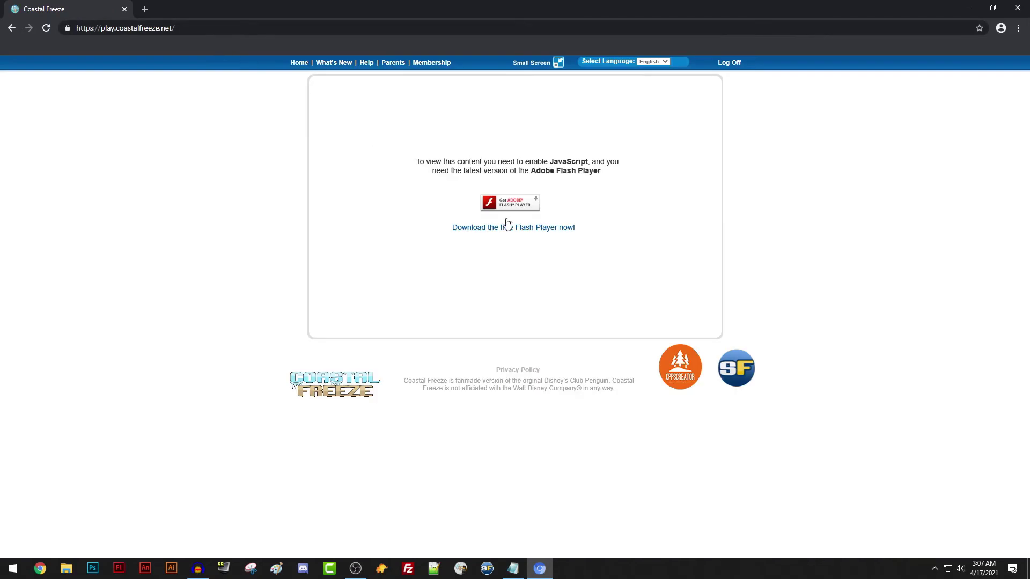
pyautogui.click(508, 223)
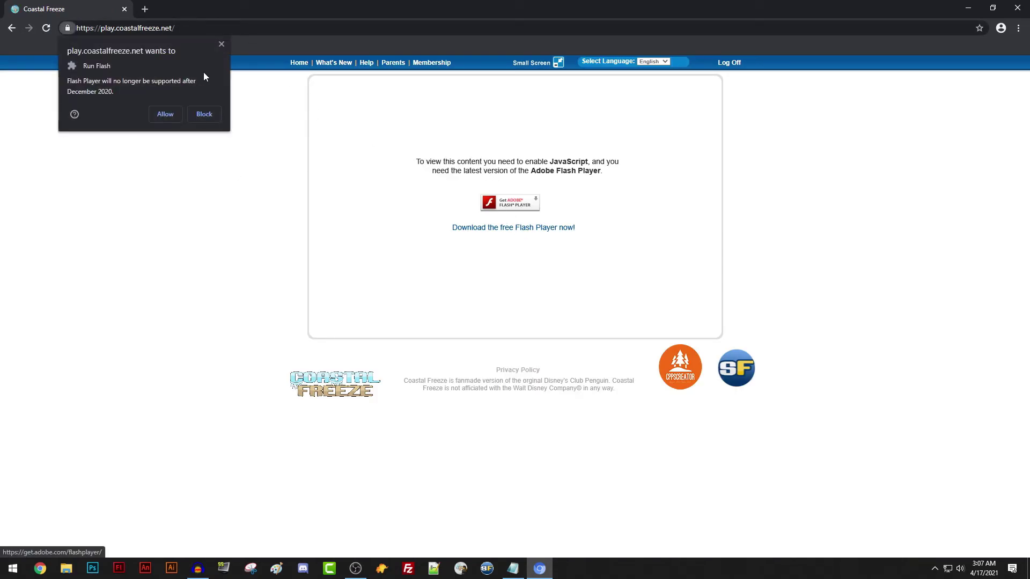
pyautogui.click(163, 114)
pyautogui.click(294, 68)
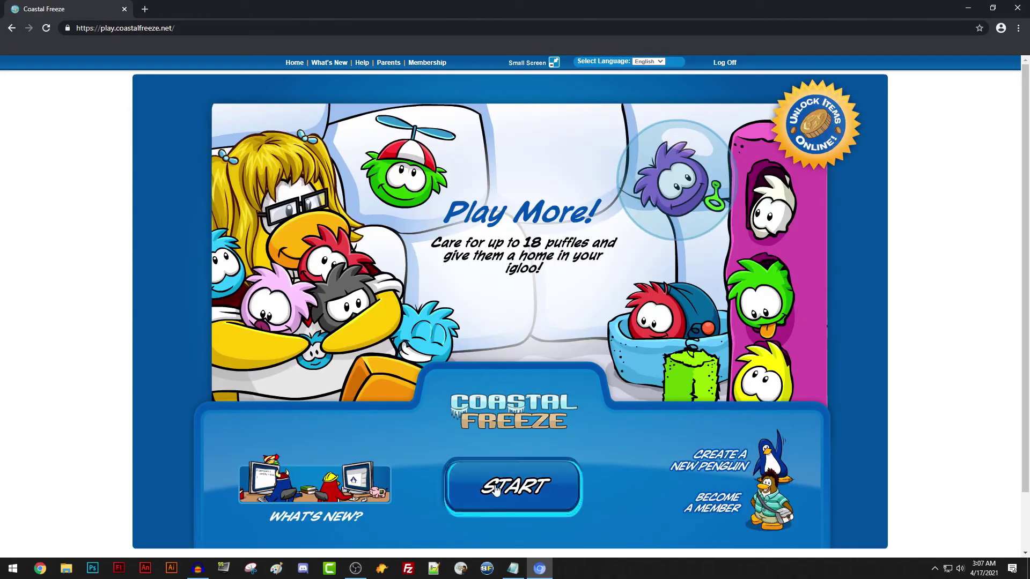
pyautogui.click(512, 487)
pyautogui.write('fliberjig1')
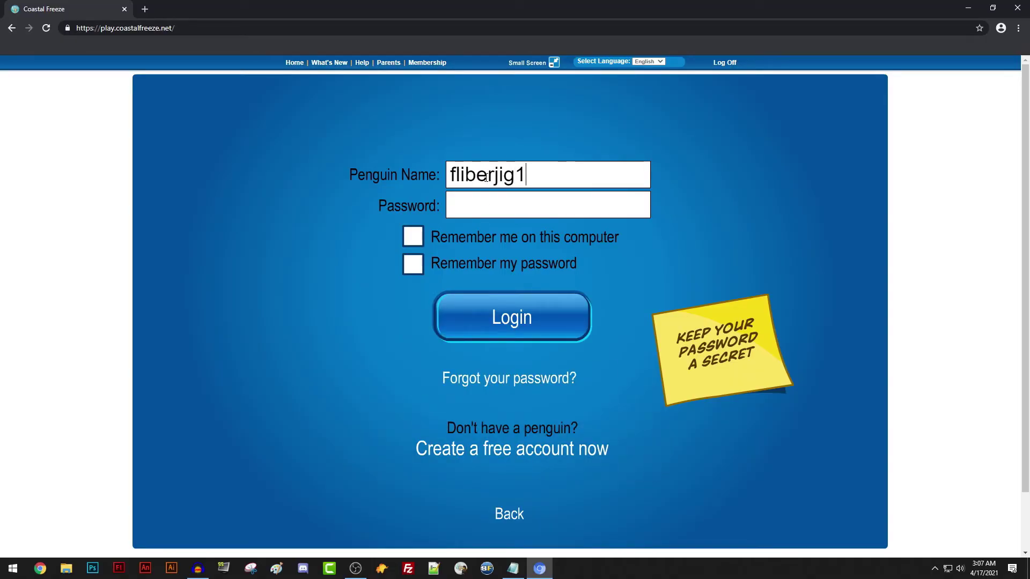
pyautogui.press('Tab')
pyautogui.write('*****')
pyautogui.hotkey('ctrl', 'a')
pyautogui.write('**************')
pyautogui.press('Return')
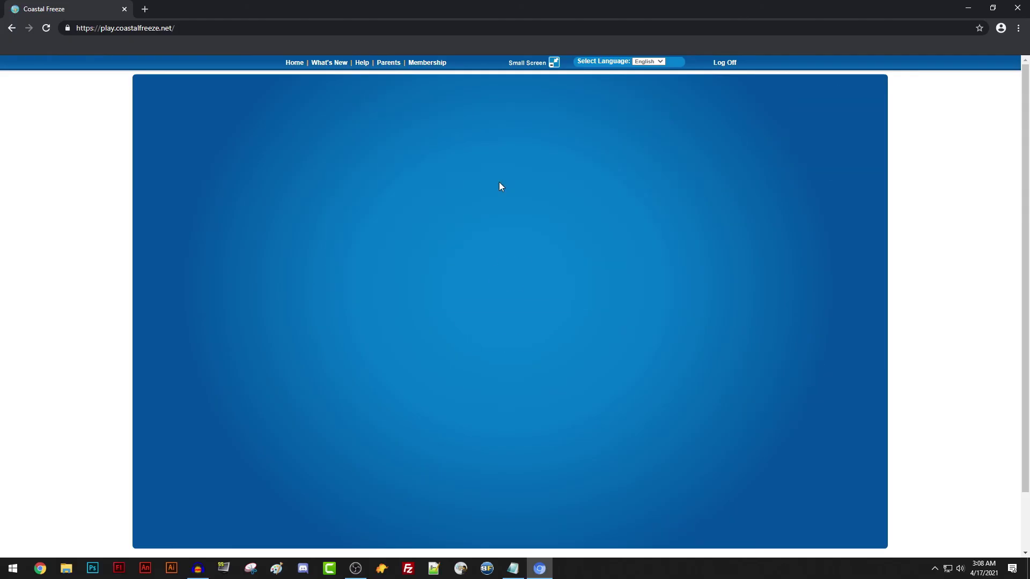
# - Join a suggested server and make the penguin wave goodbye in the Dock
pyautogui.click(546, 204)
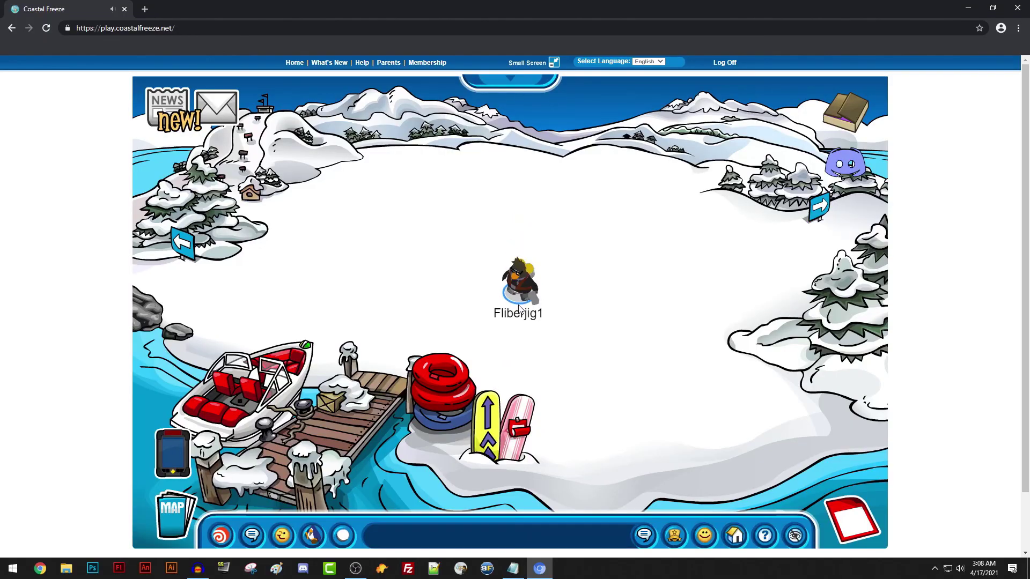
pyautogui.press('w')
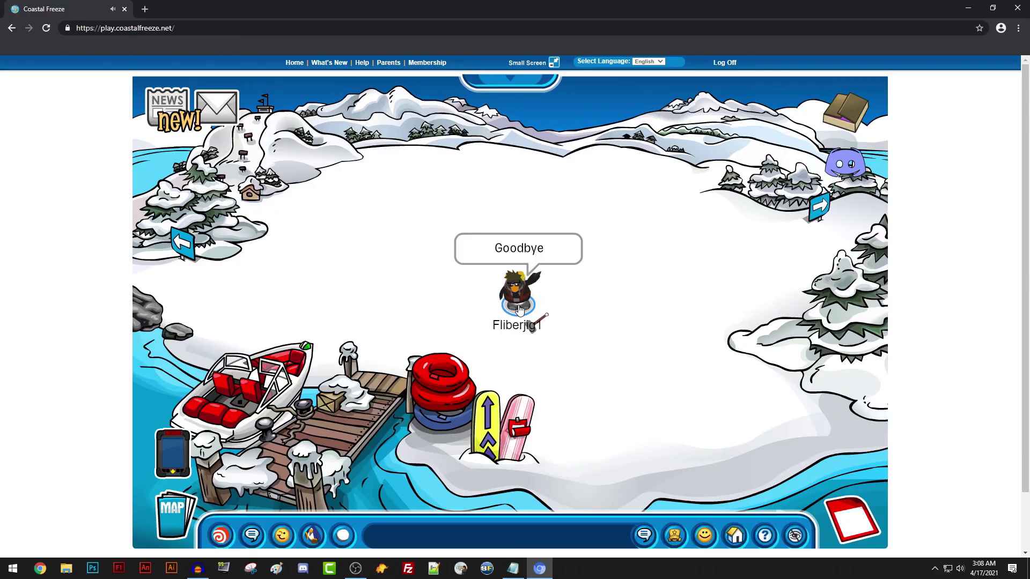